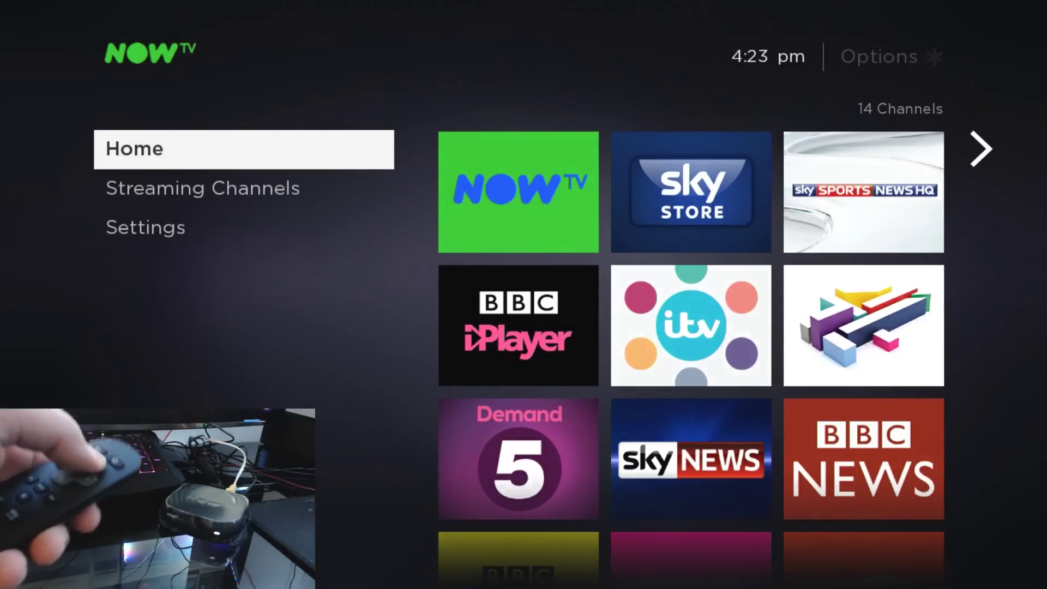
key(Up)
key(Up)
key(Return)
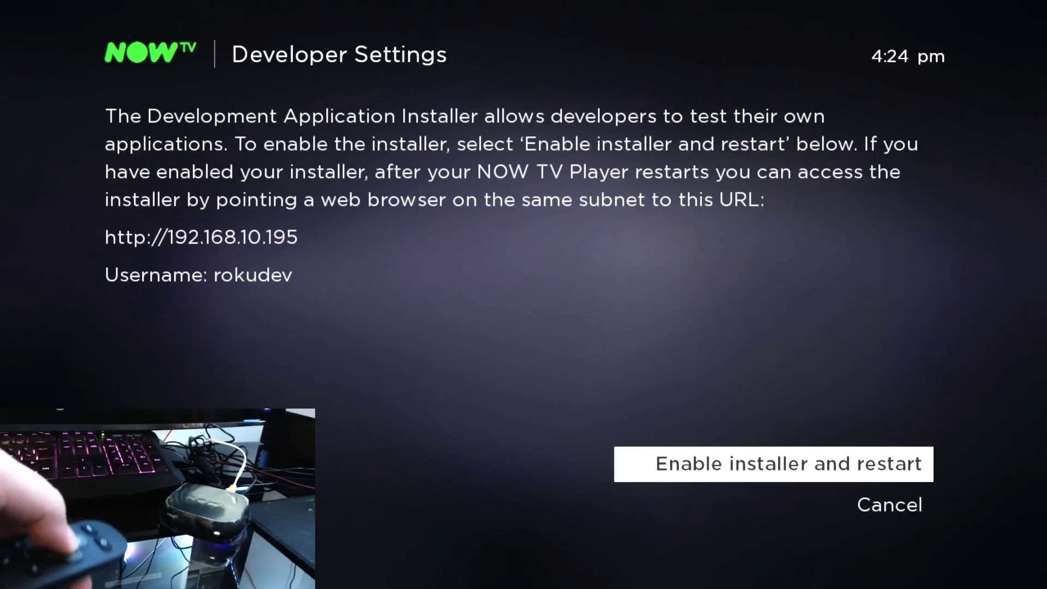
Step: Enable the installer with a restart and move to accept the Developer Agreement
key(Return)
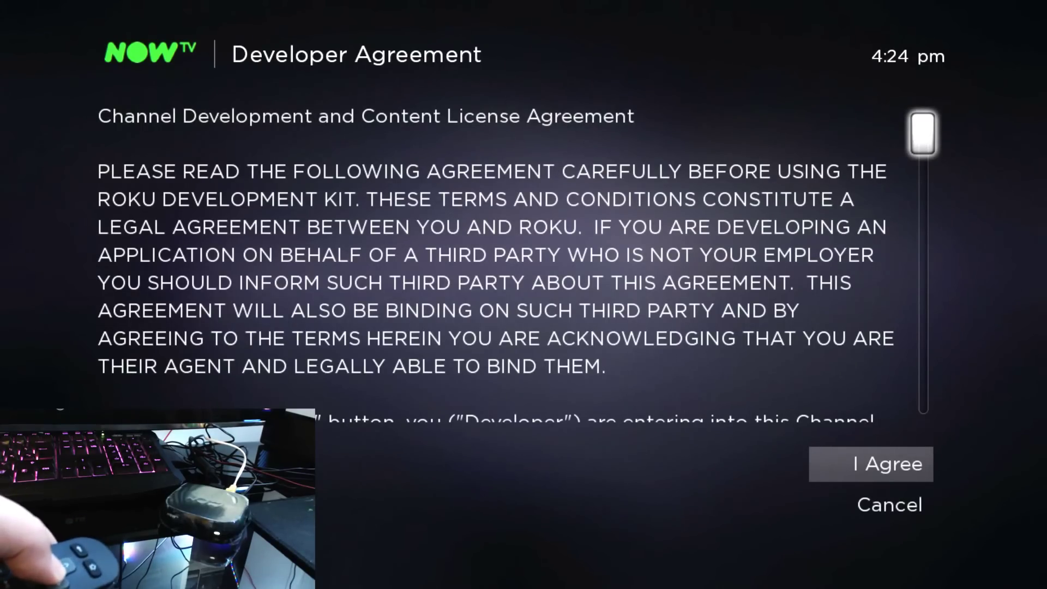
key(Right)
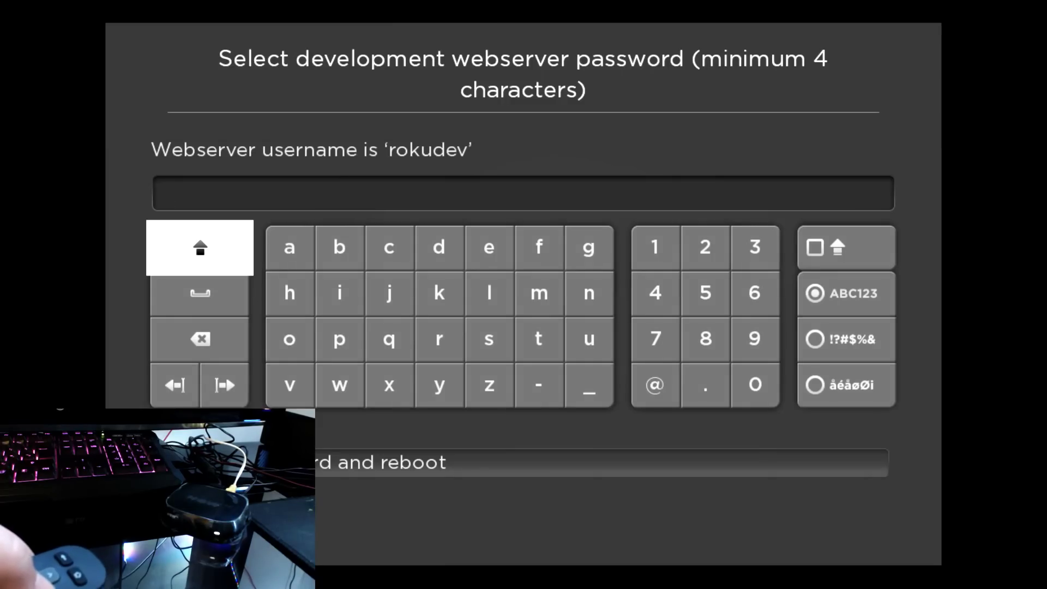
Step: Enter a four-digit webserver password on the on-screen keyboard, then save it and reboot
key(Right)
key(Right)
key(Right)
key(Right)
key(Right)
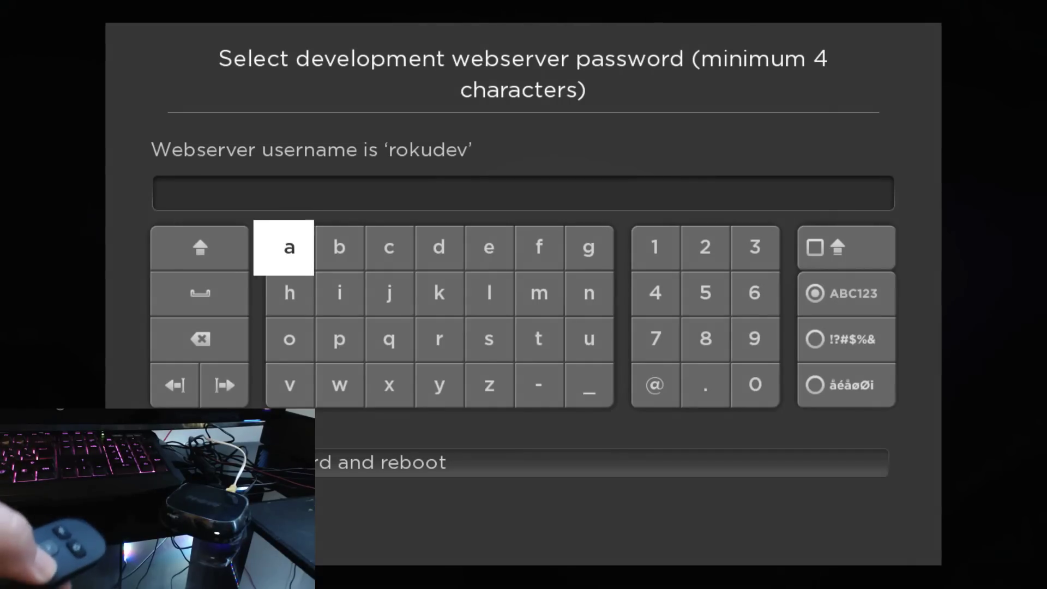
key(Right)
key(Right)
key(Right)
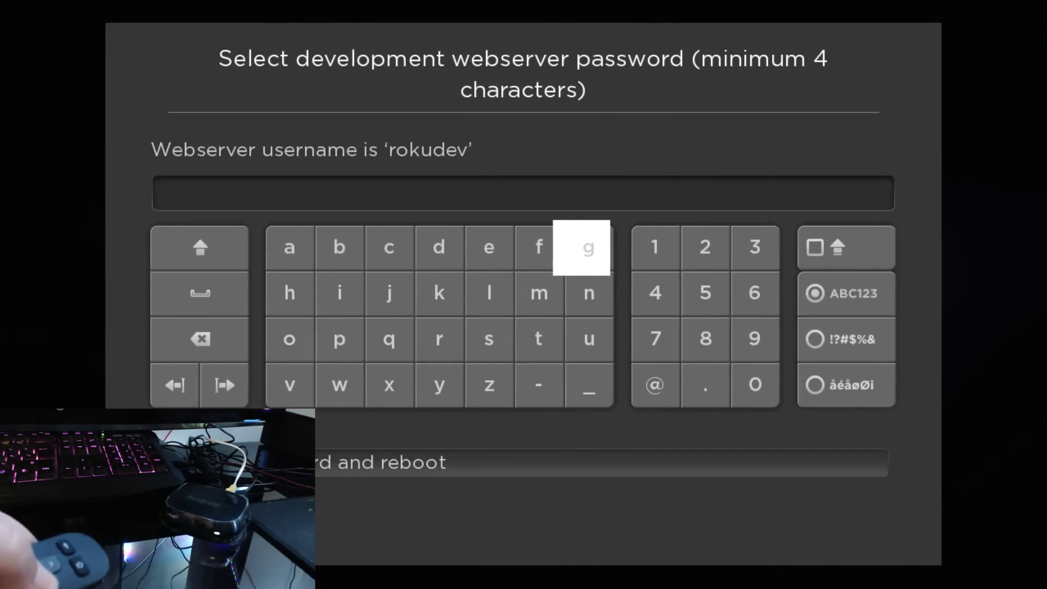
key(Return)
key(Right)
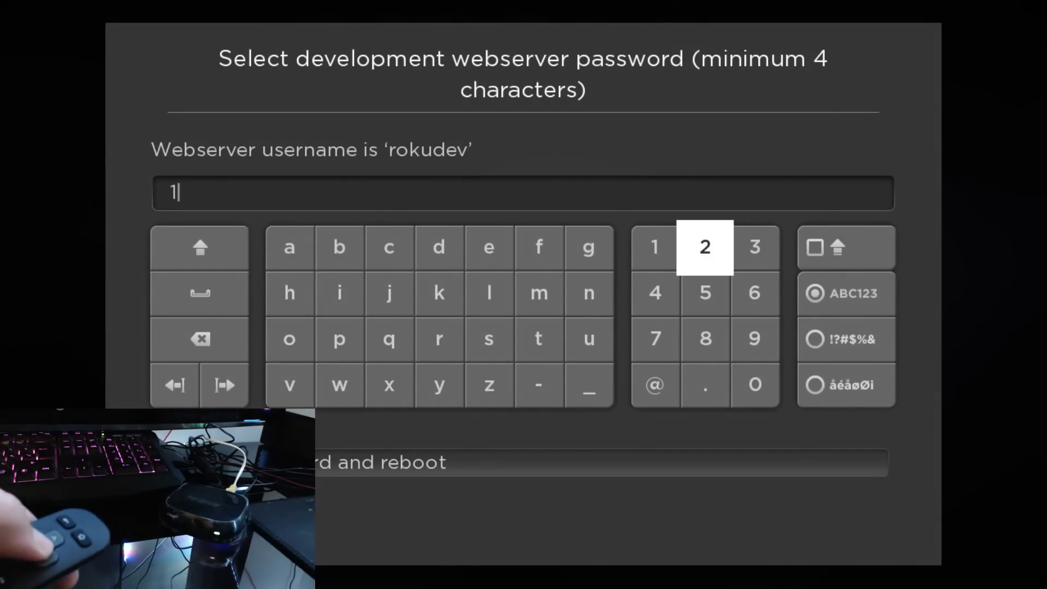
key(Return)
key(Right)
key(Return)
key(Down)
key(Left)
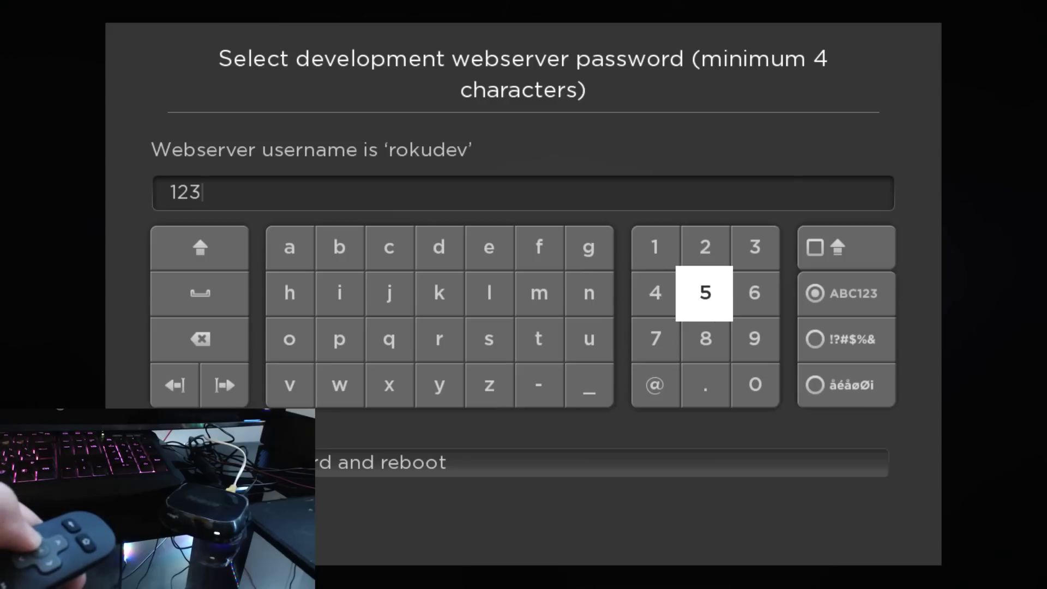
key(Left)
key(Return)
key(Down)
key(Down)
key(Down)
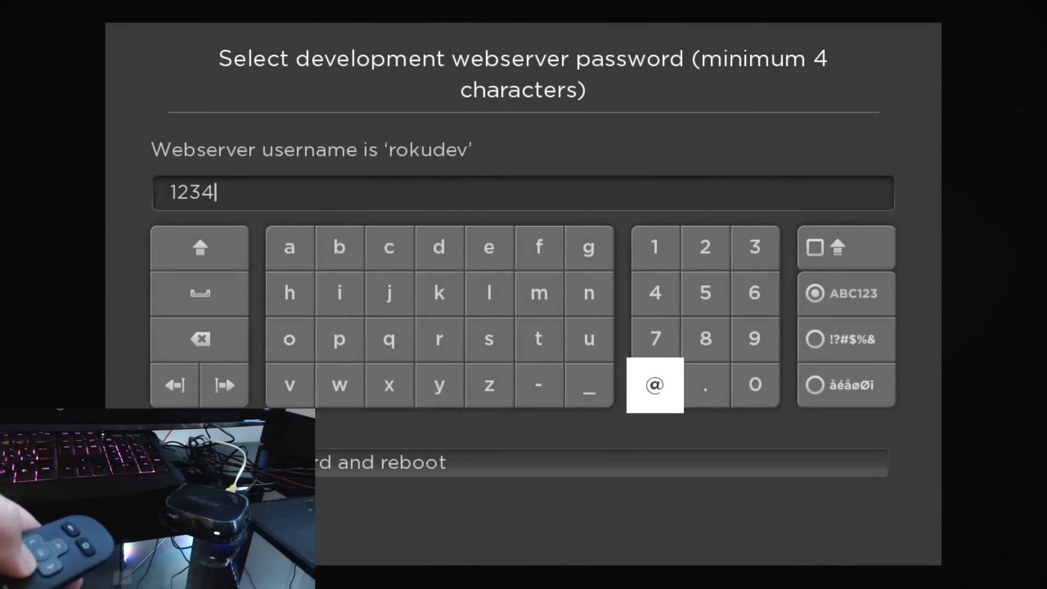
key(Return)
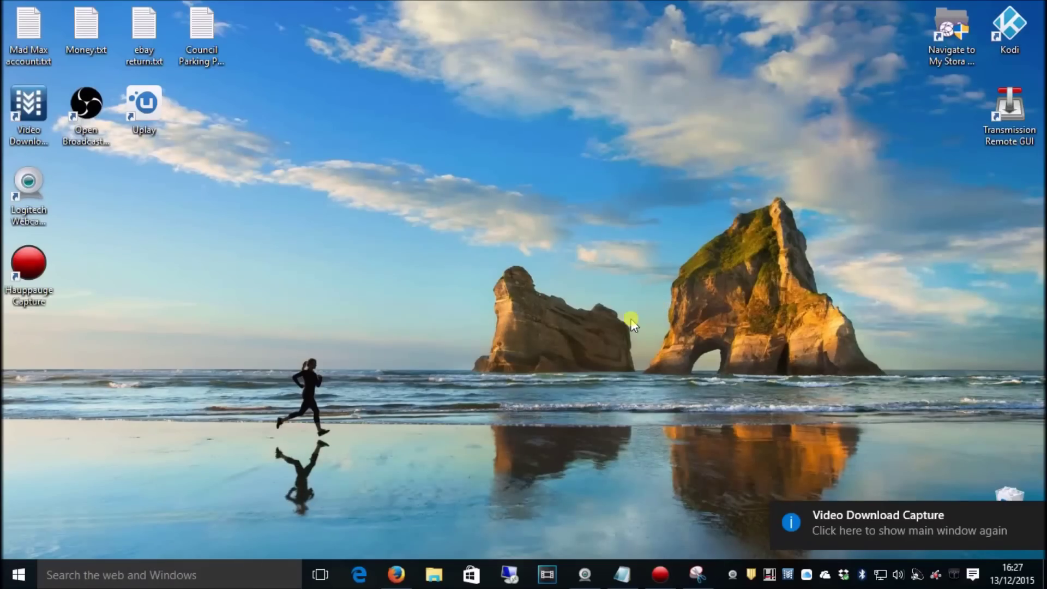
Step: Launch a new Firefox window alongside the installer details screenshot
click(697, 573)
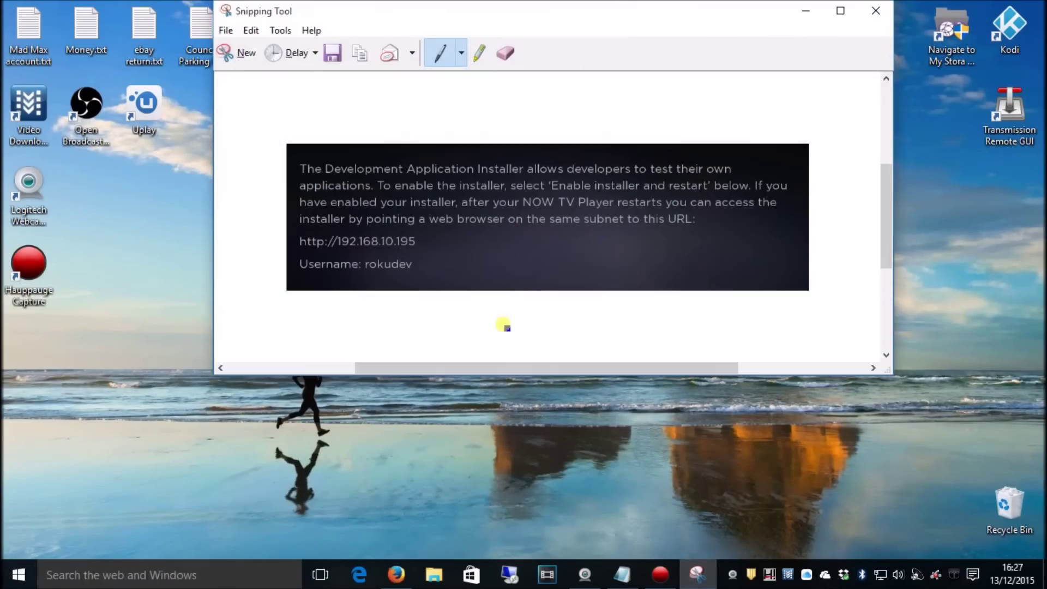
drag(570, 14, 394, 22)
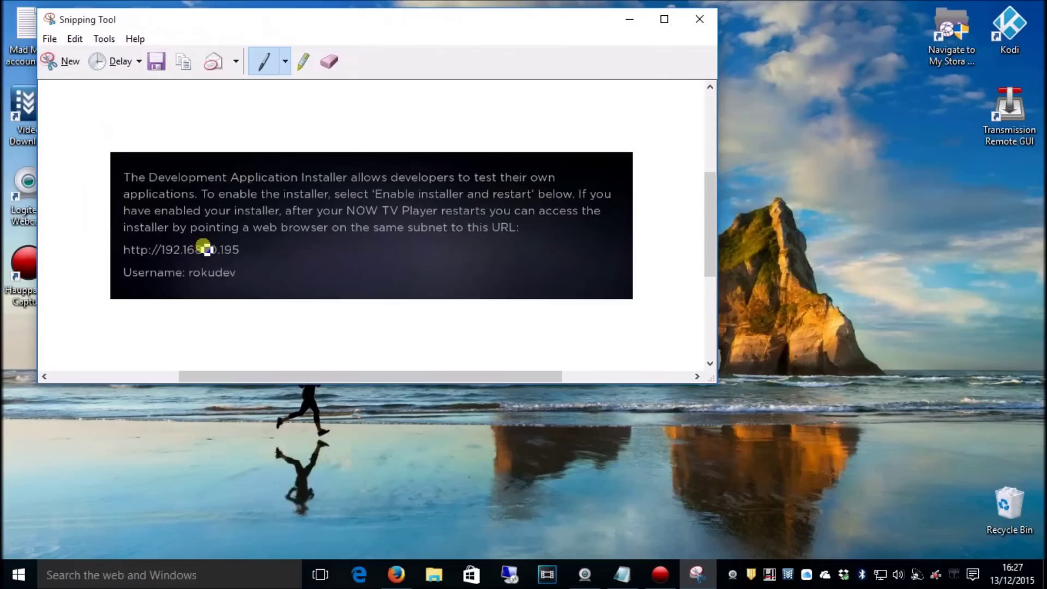
right_click(398, 575)
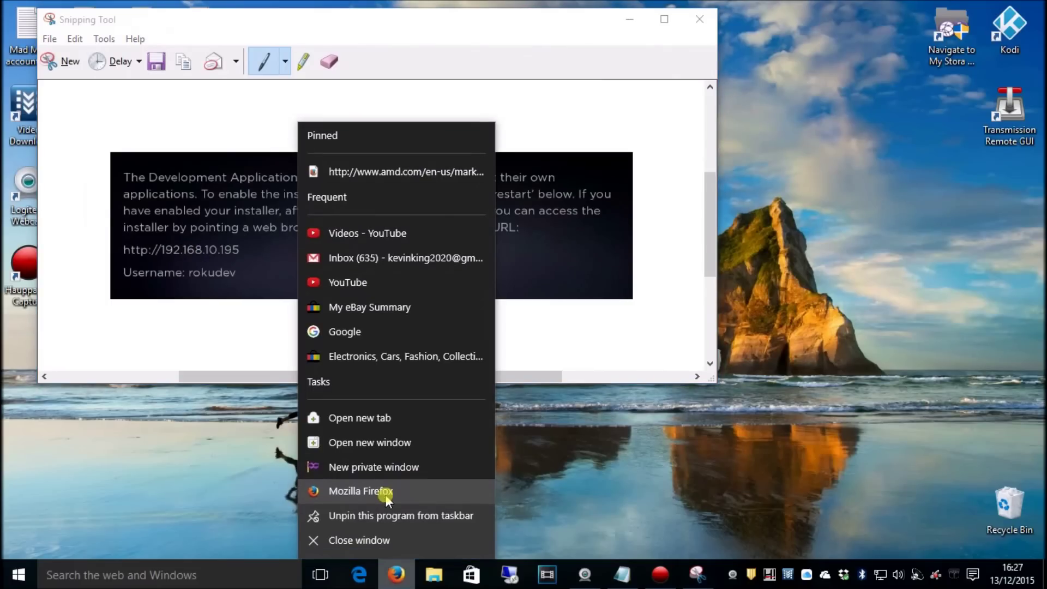
click(385, 495)
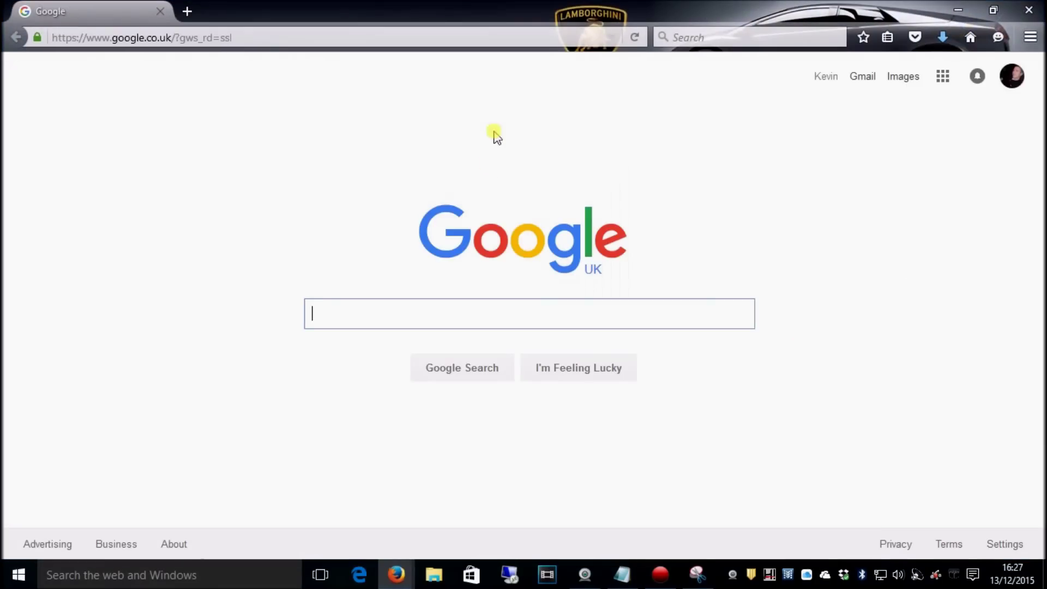
click(698, 573)
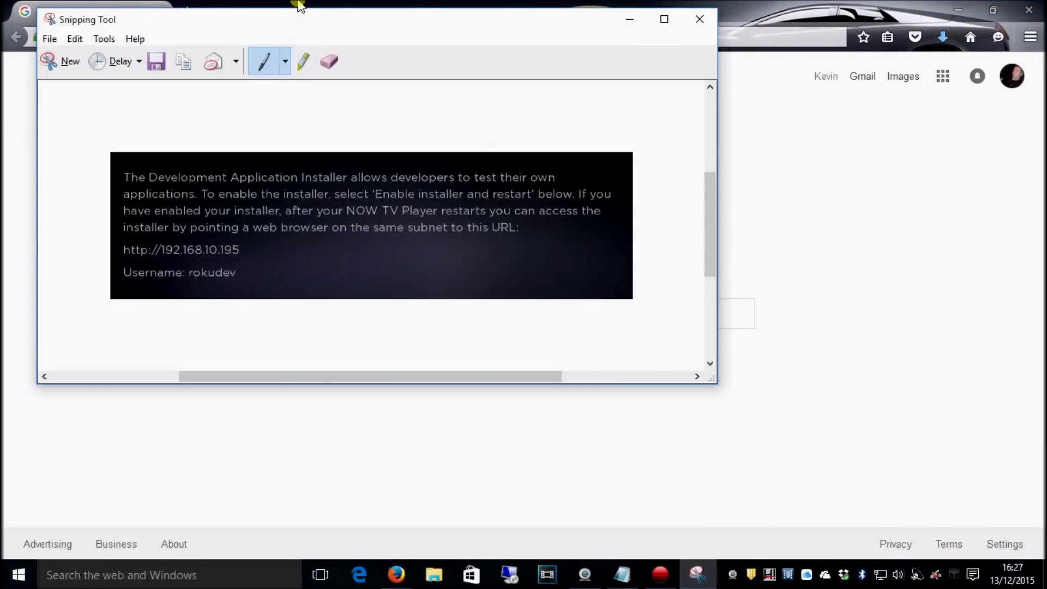
click(260, 6)
Step: Navigate Firefox to the installer address 192.168.10.195
click(161, 41)
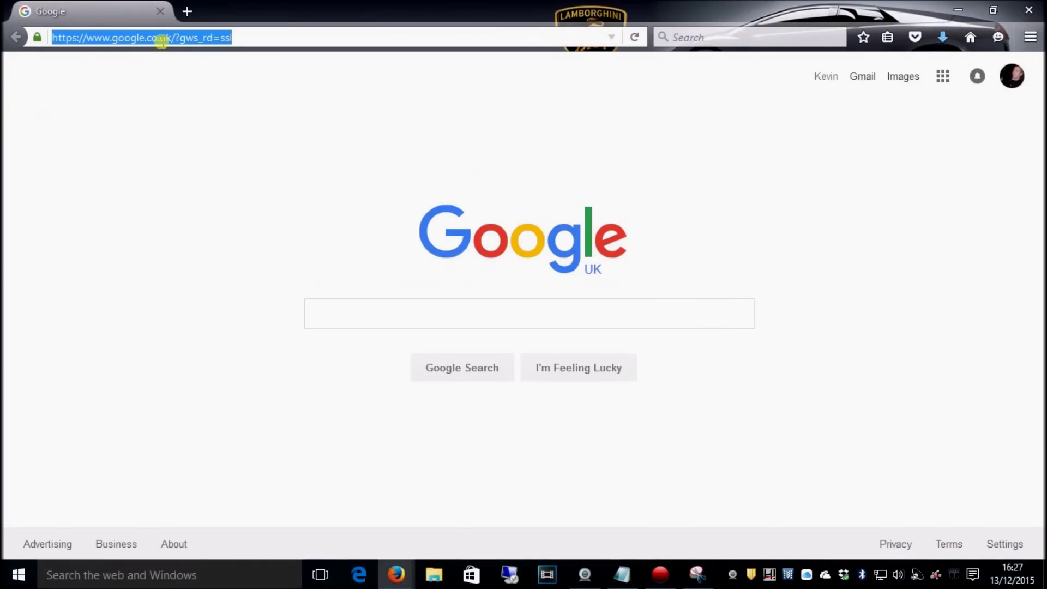
text(10)
key(BackSpace)
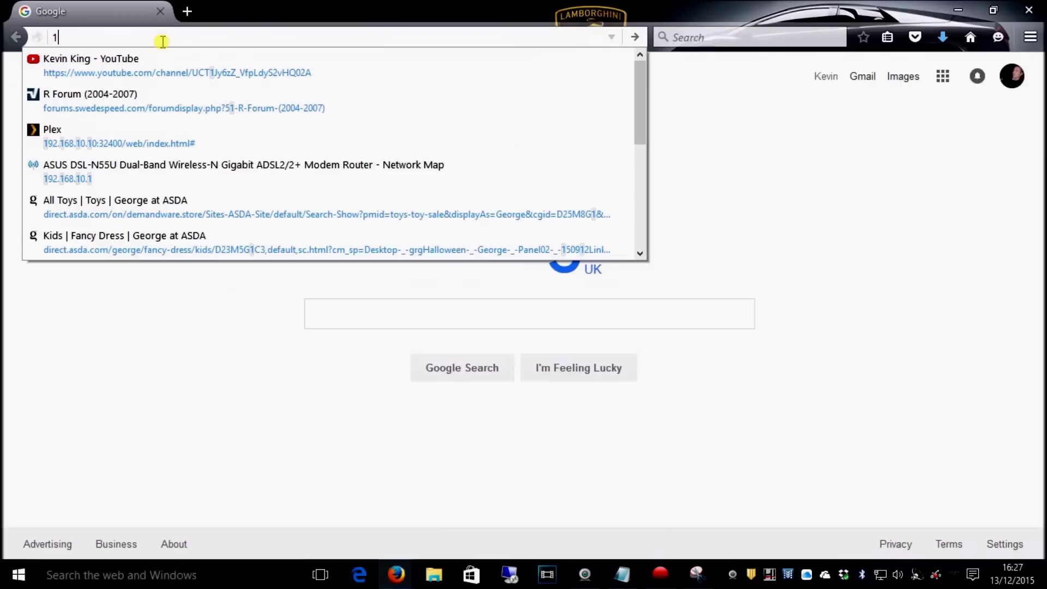
text(92.168.1)
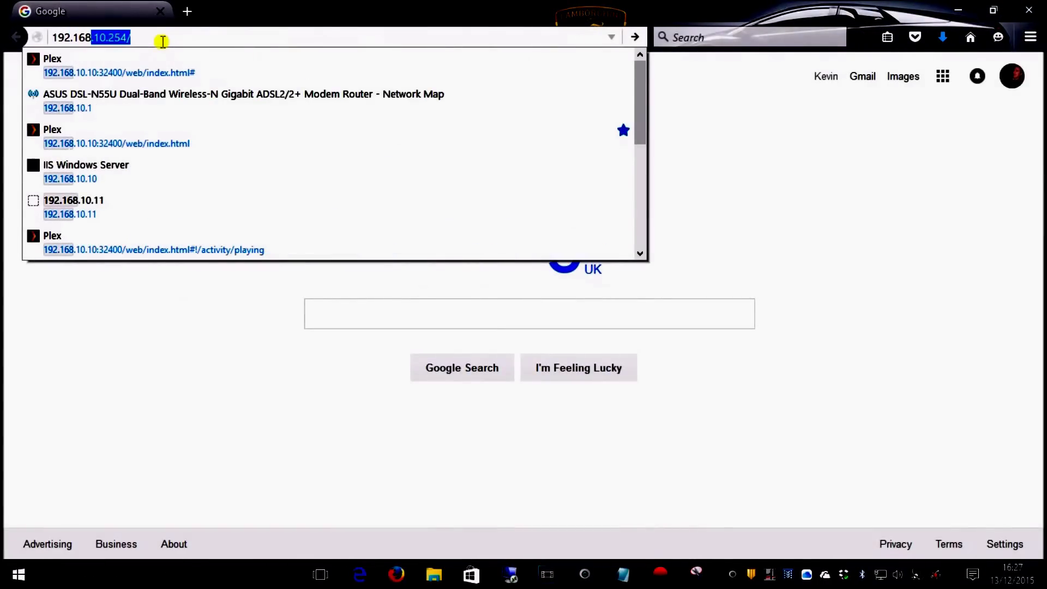
text(0.195)
key(Return)
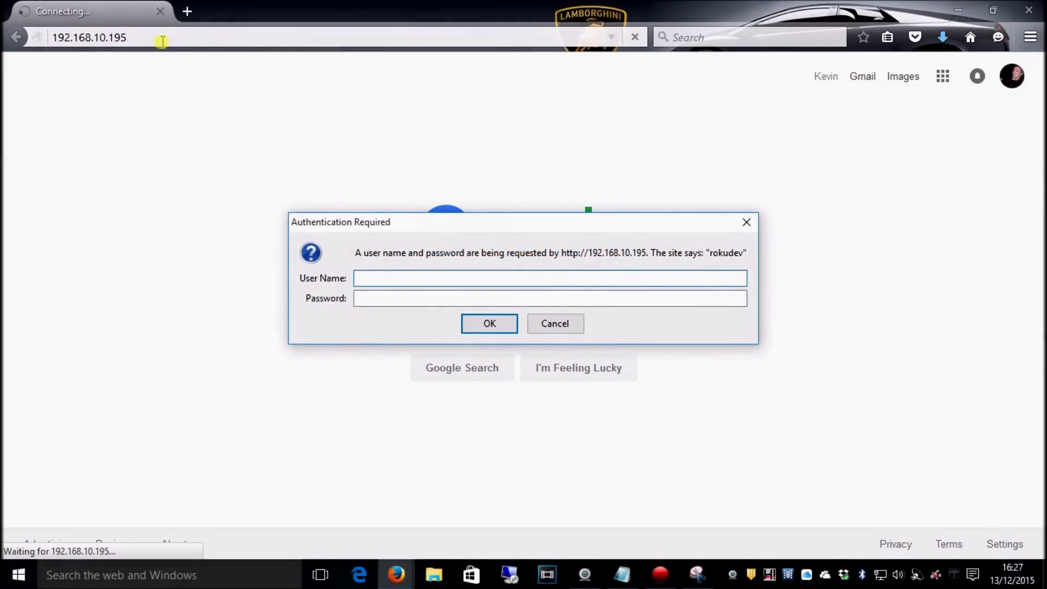
Step: Log in with the developer username and webserver password
click(697, 575)
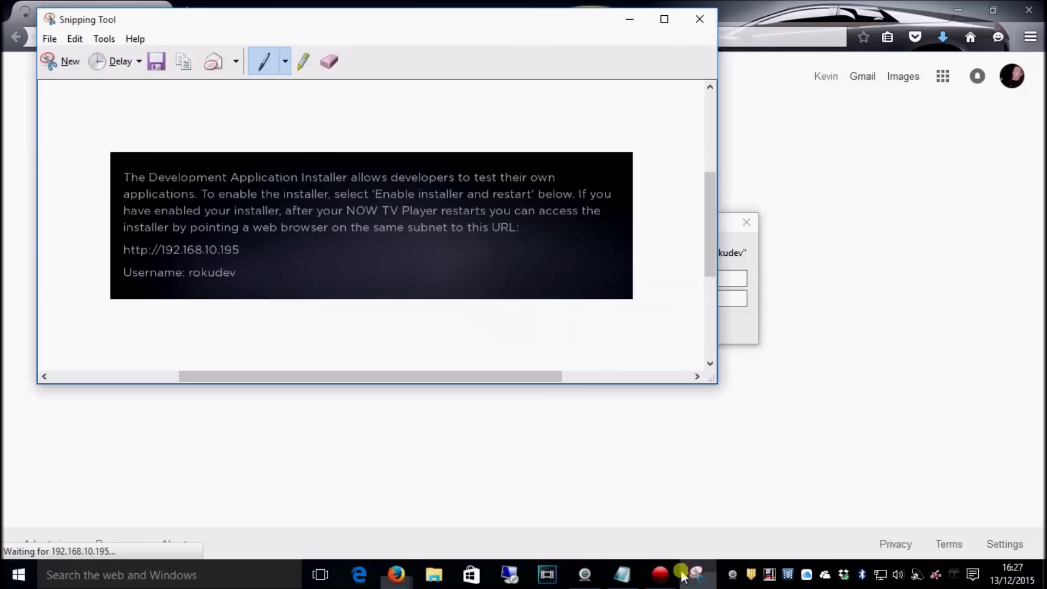
click(730, 278)
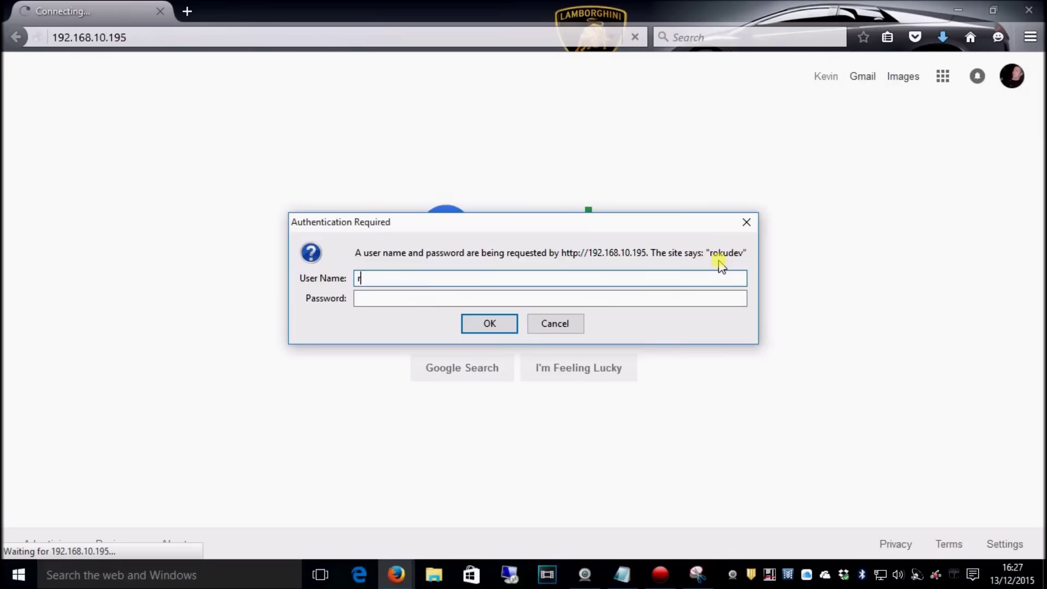
text(roku)
click(698, 575)
click(731, 277)
key(Tab)
text(12)
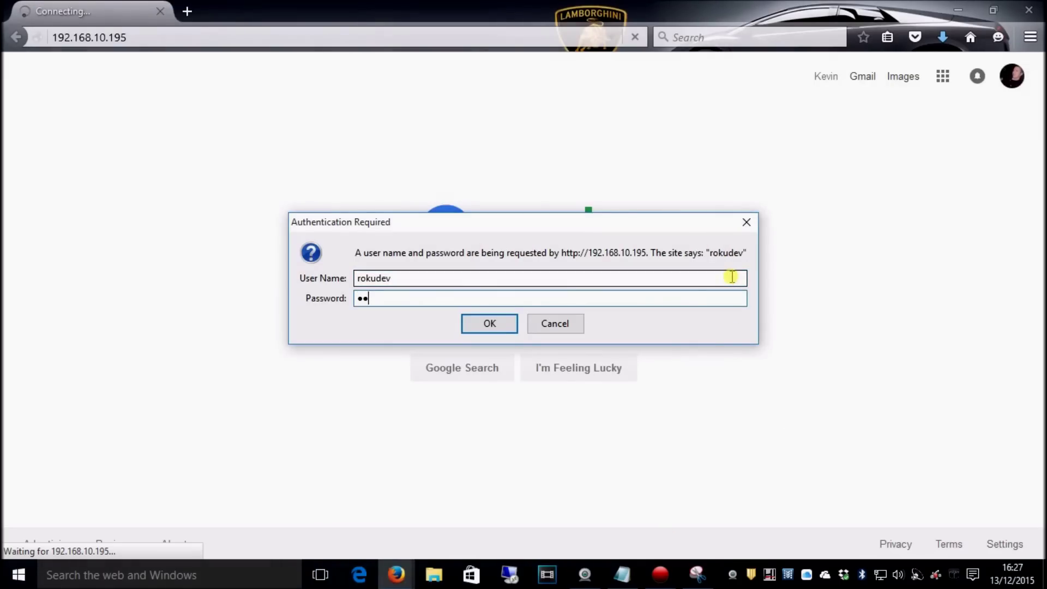
text(34)
key(Return)
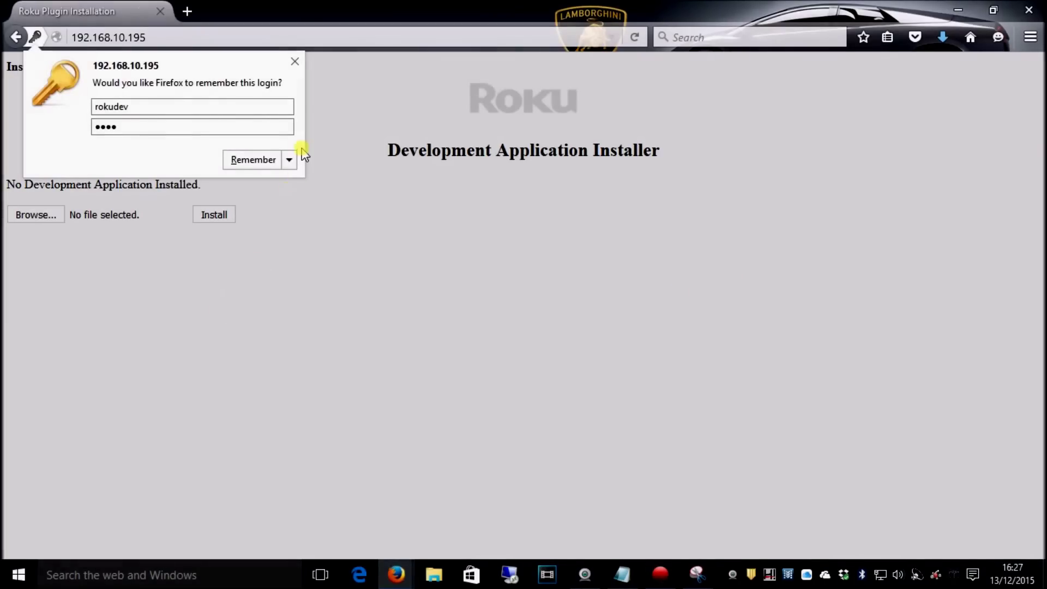
Step: Choose Never Remember for saving this site's login
click(289, 159)
click(292, 183)
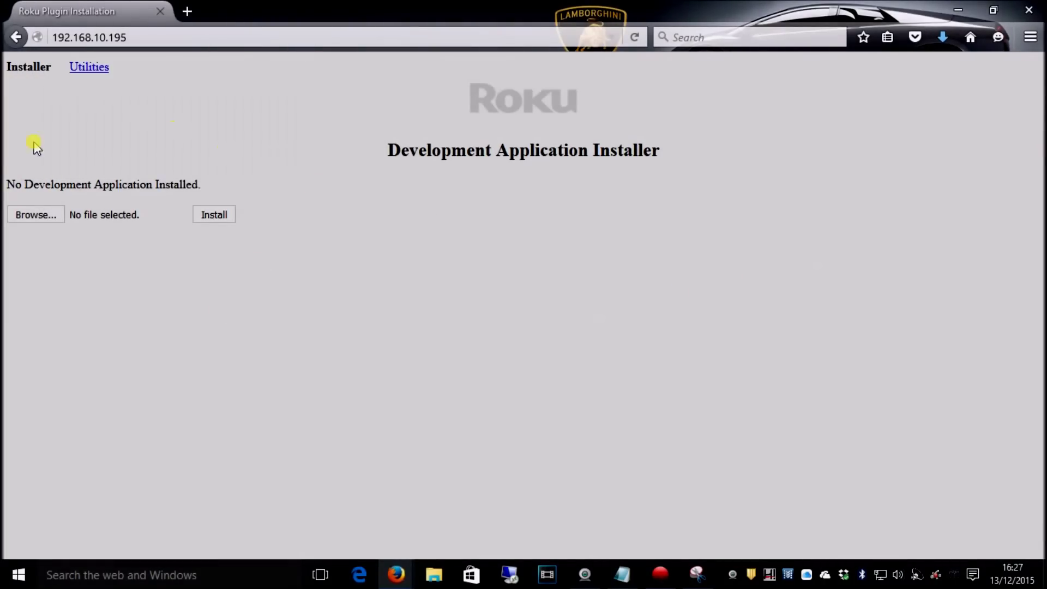
click(42, 217)
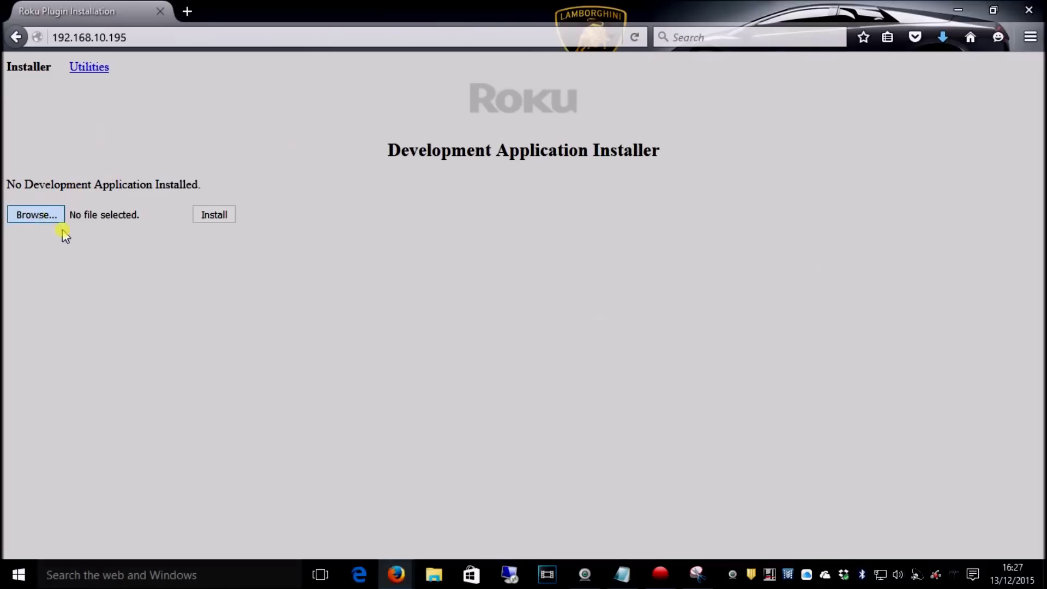
click(498, 382)
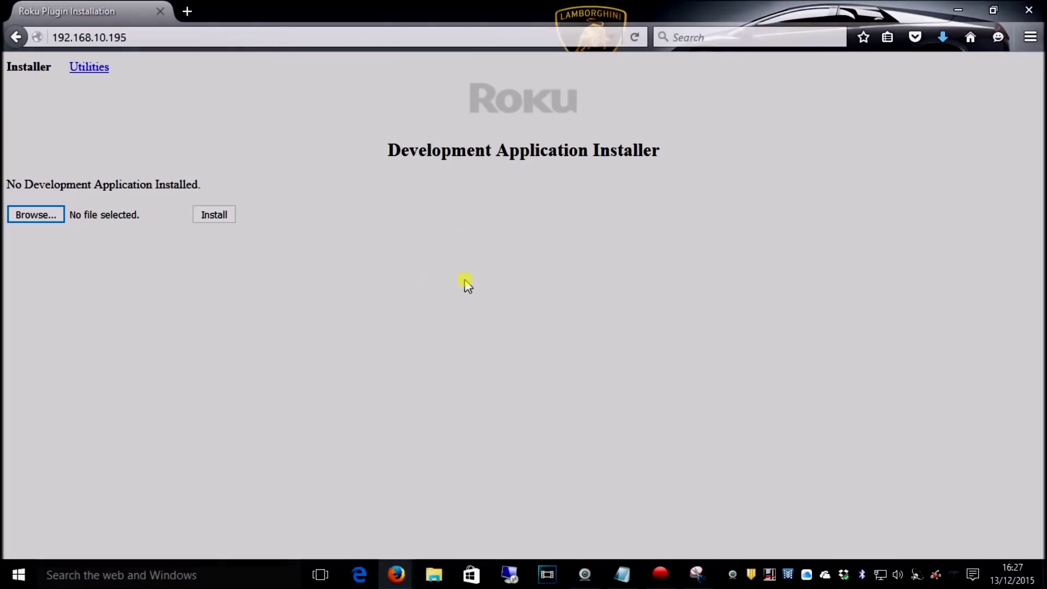
Step: Upload and install Plex-NowTV-2_8_2.zip from the Downloads folder
click(38, 214)
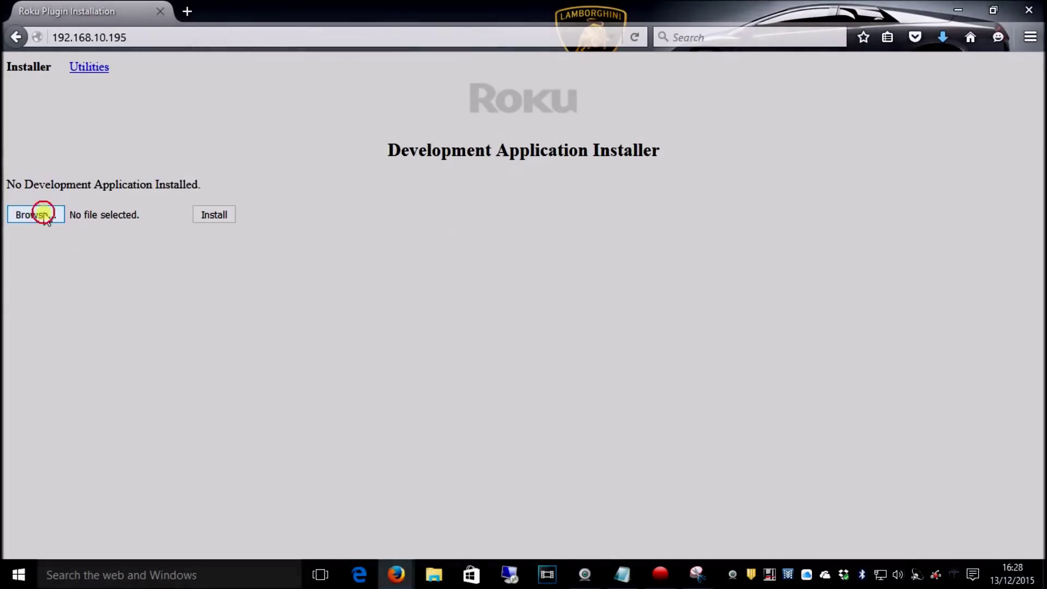
click(106, 184)
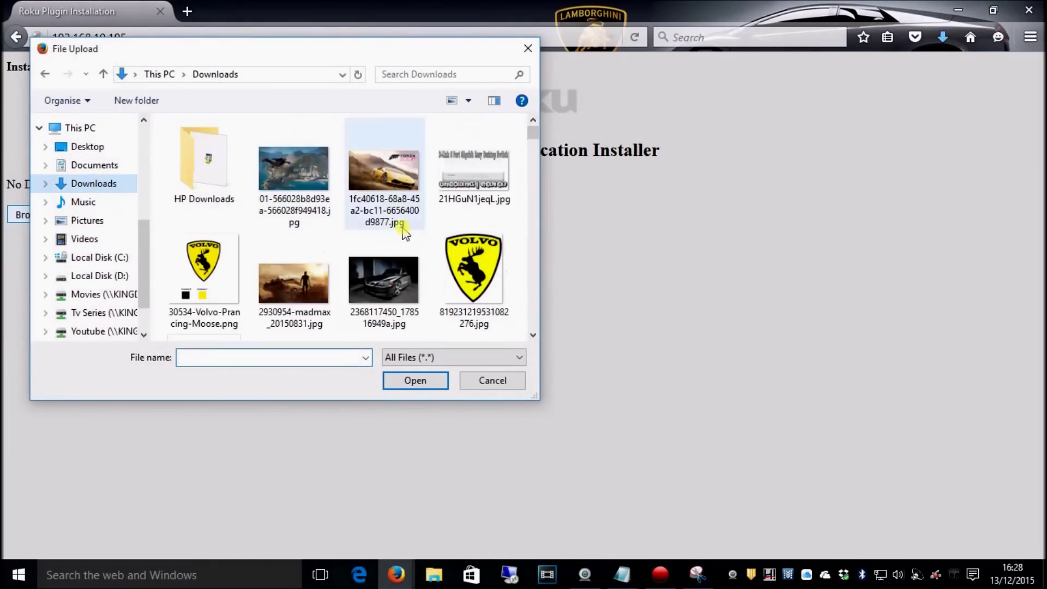
drag(535, 130, 538, 299)
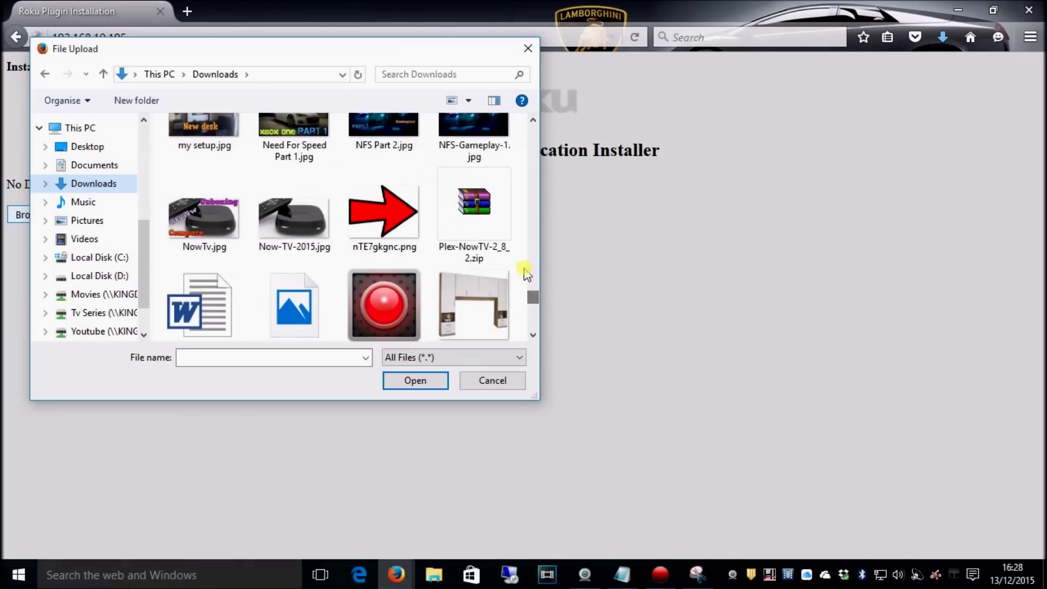
click(471, 256)
click(423, 383)
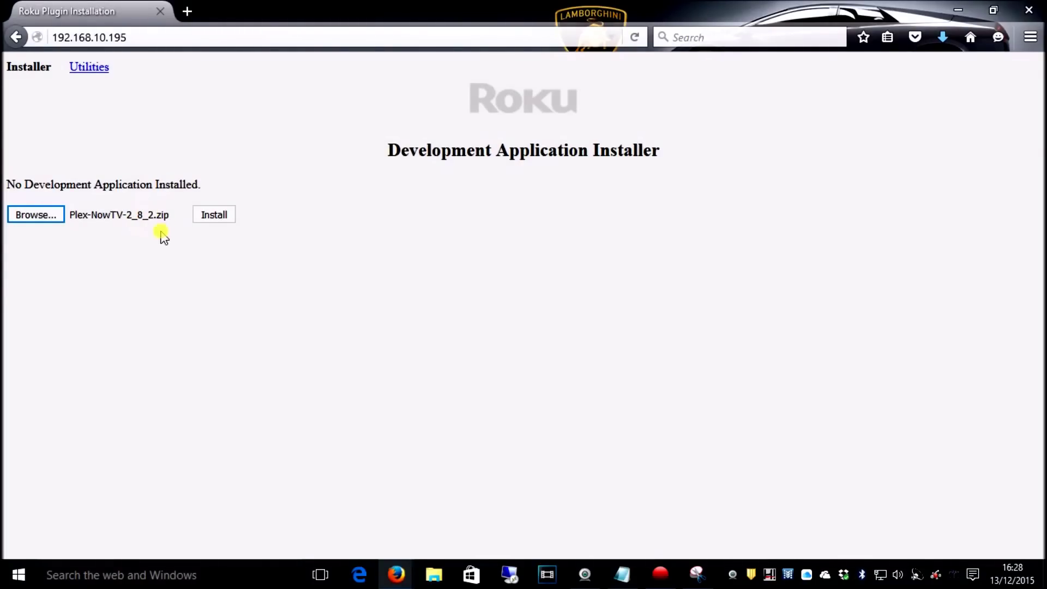
click(224, 218)
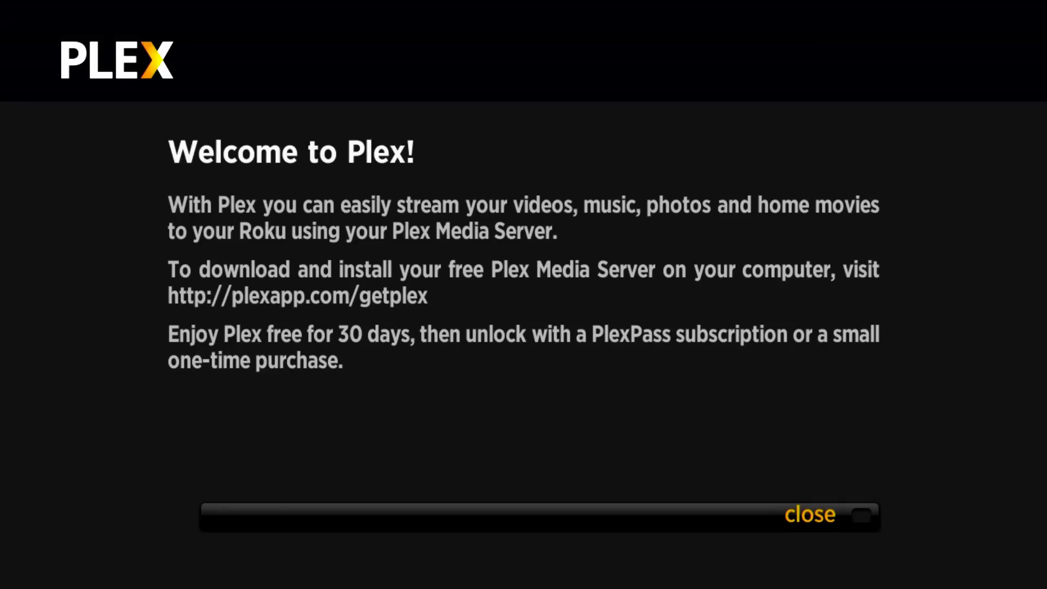
Step: Dismiss the Plex welcome screen and browse the Plex Media Servers preferences
key(Return)
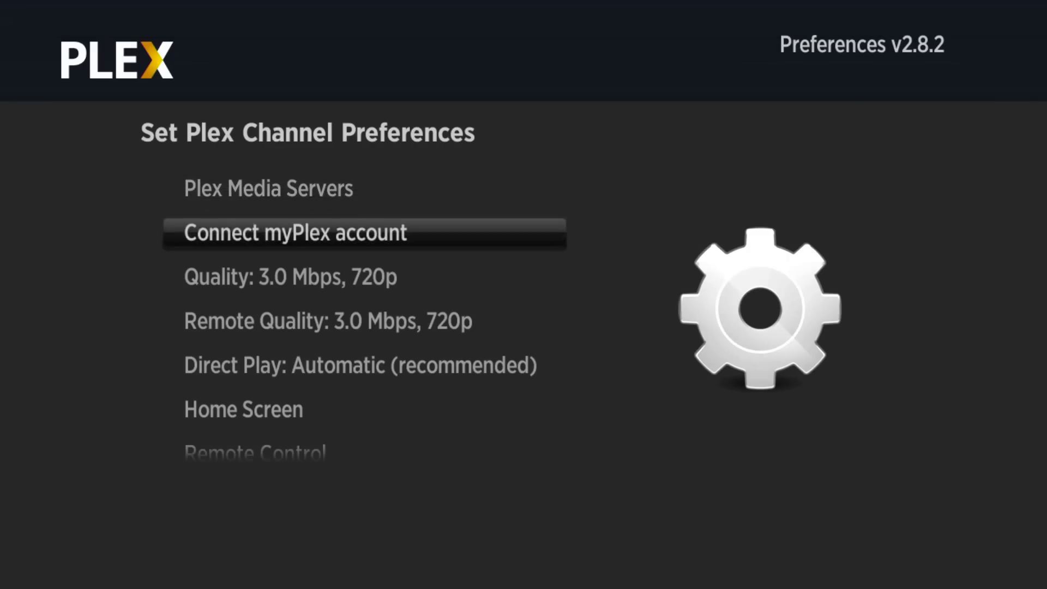
key(Up)
key(Up)
key(Return)
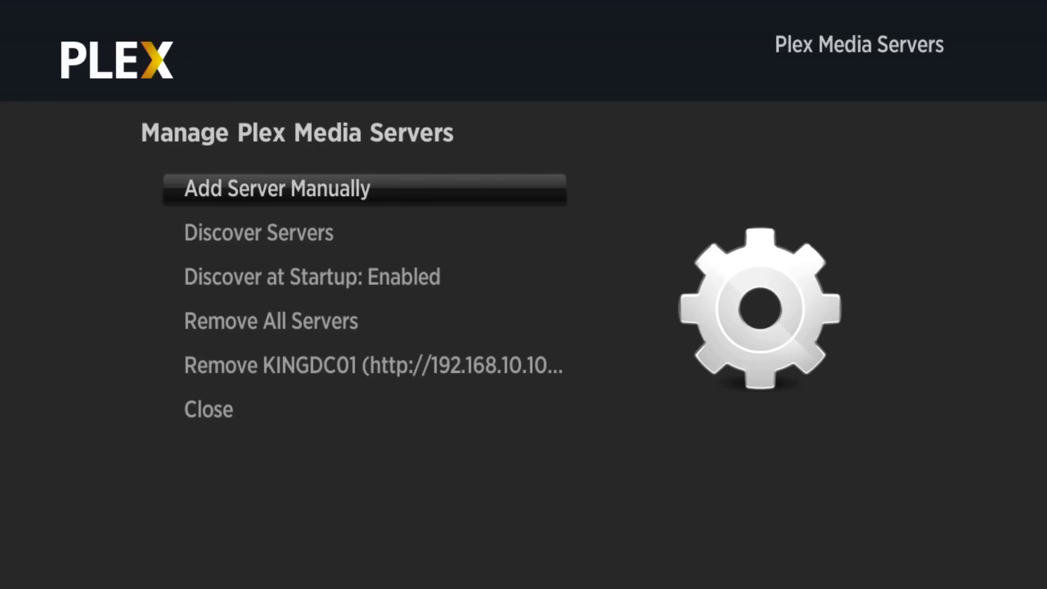
key(Down)
key(Down)
key(Down)
key(Down)
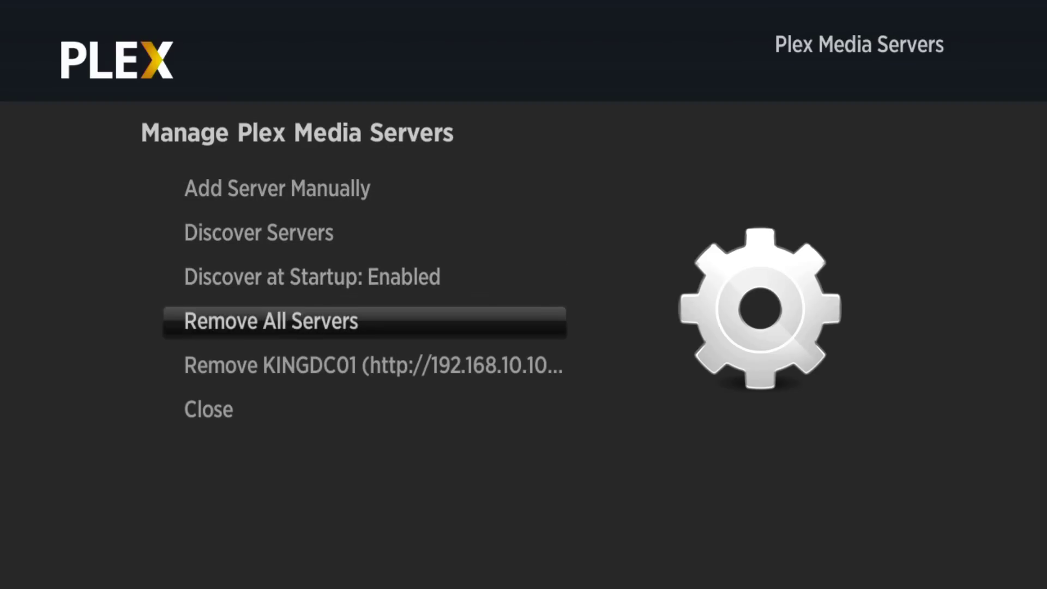
key(Down)
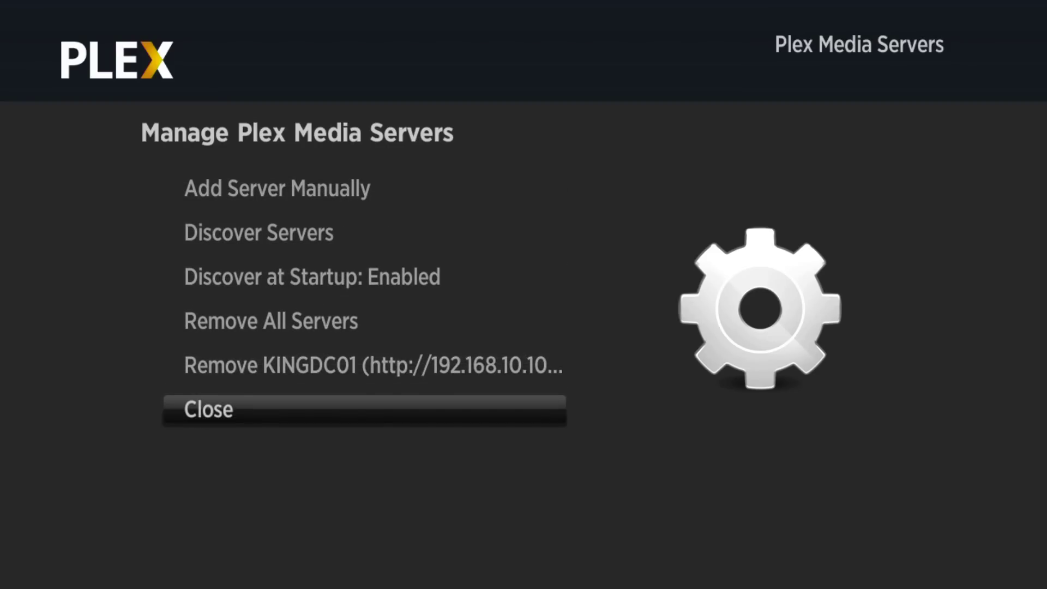
key(Return)
key(Down)
key(Down)
key(Down)
key(Down)
key(Down)
key(Down)
key(Down)
key(Down)
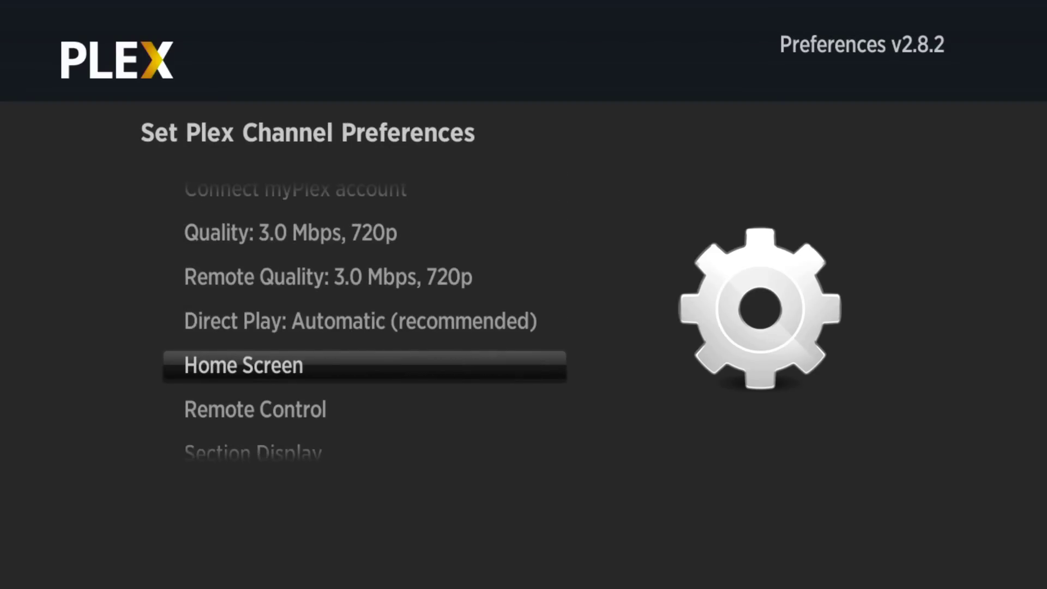
key(Down)
key(Down)
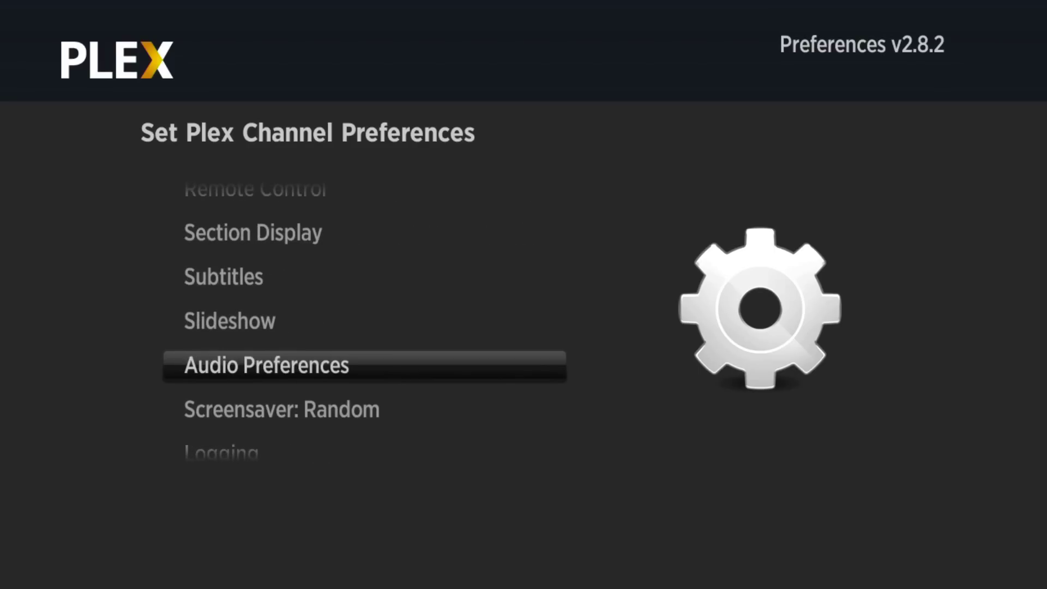
Step: Open Connect myPlex account, then go back to the preferences list
key(Up)
key(Up)
key(Up)
key(Up)
key(Up)
key(Up)
key(Up)
key(Up)
key(Up)
key(Up)
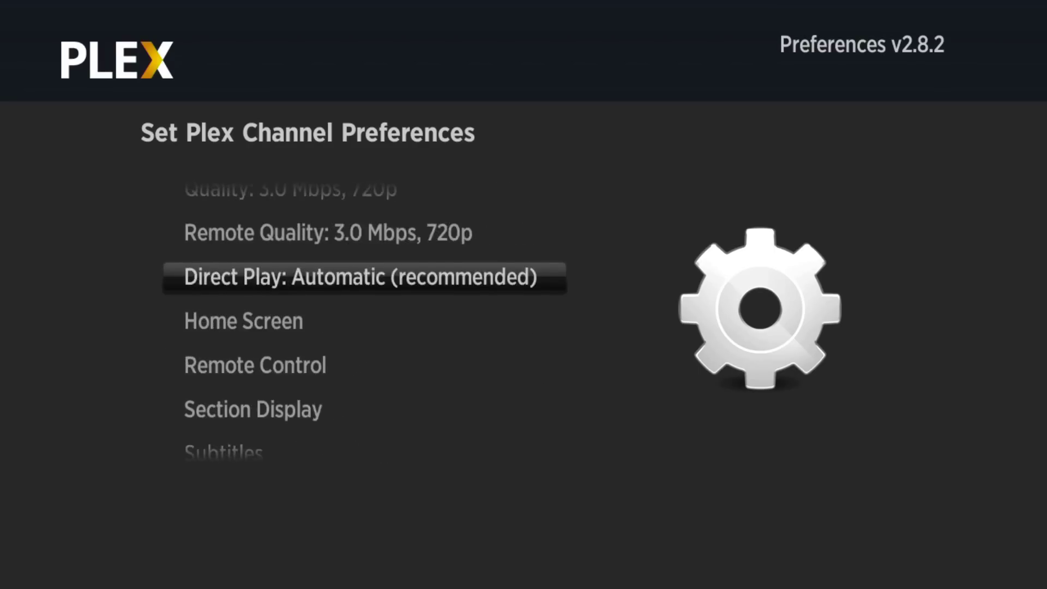
key(Down)
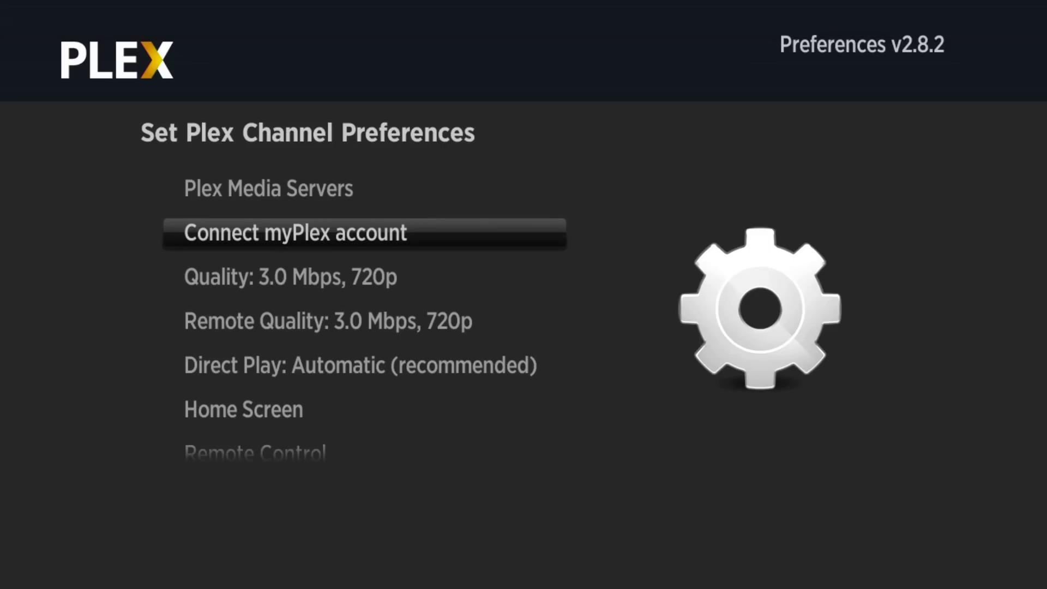
key(Return)
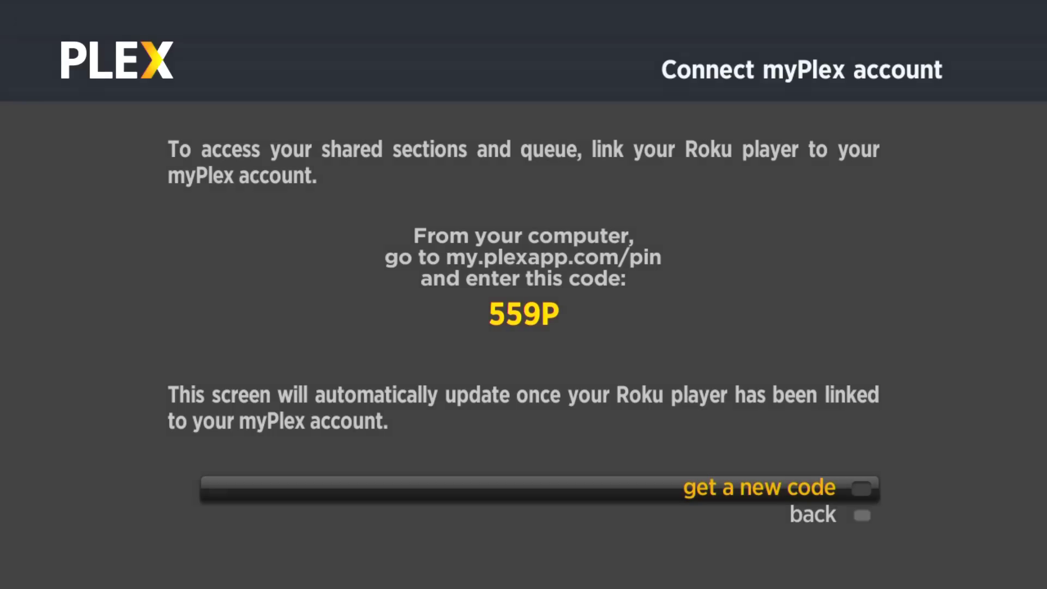
key(Down)
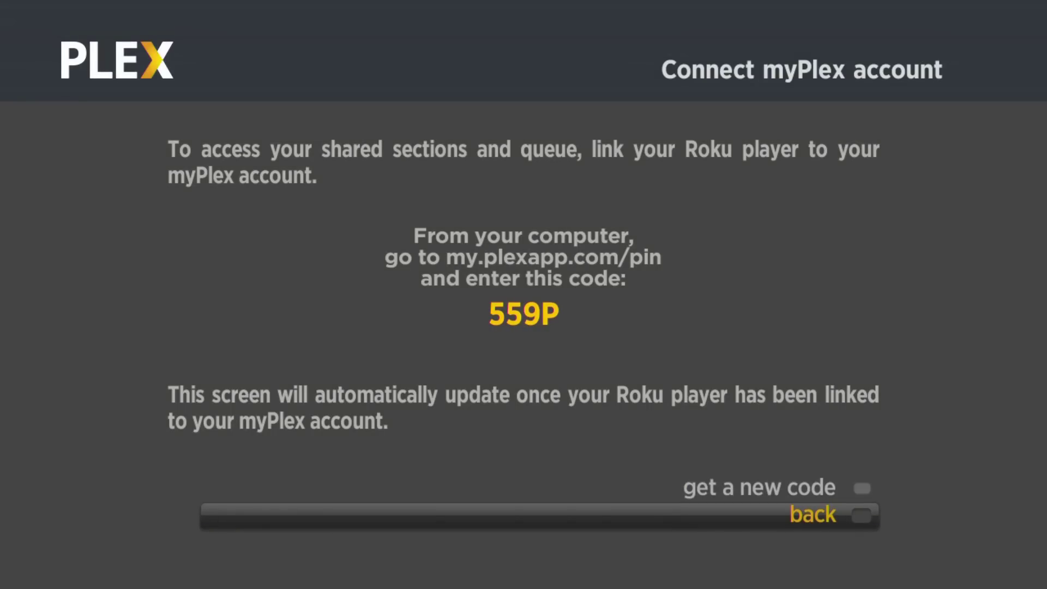
key(Return)
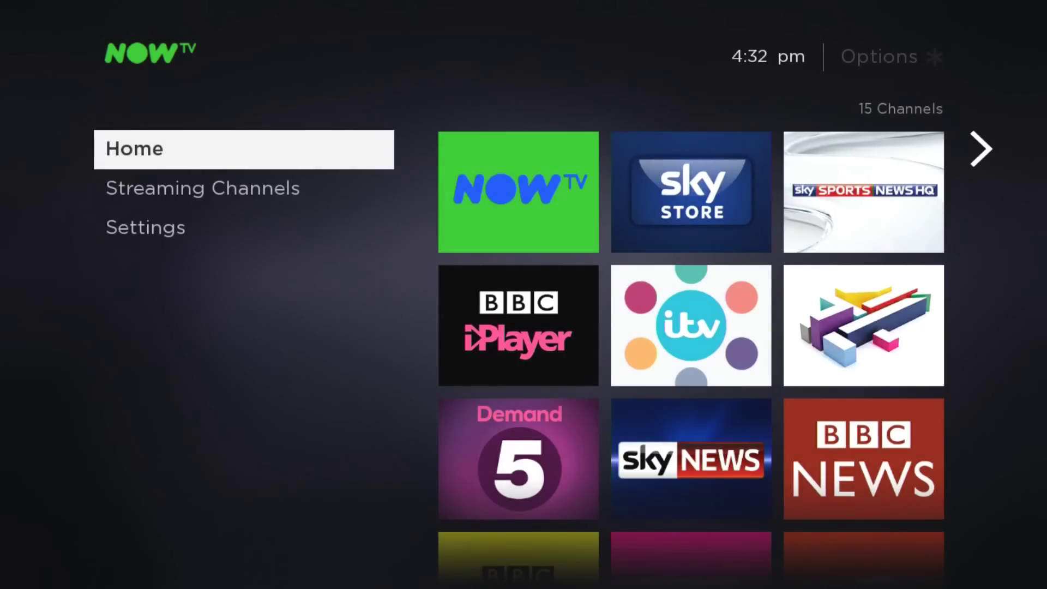
Step: Focus the PlexDev (dev) Plex tile at the end of the top channel row
key(Right)
key(Up)
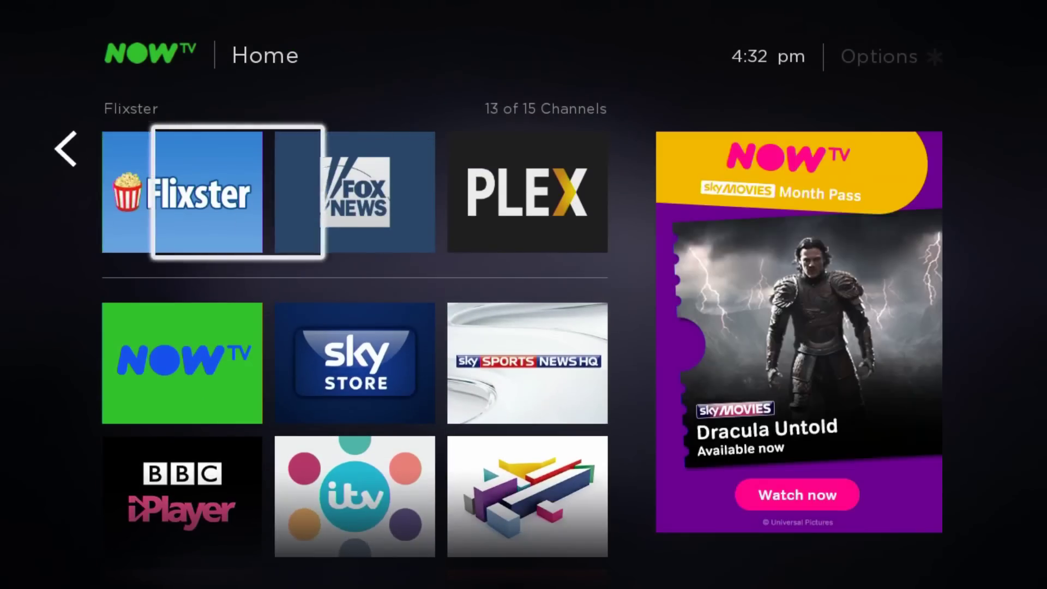
key(Right)
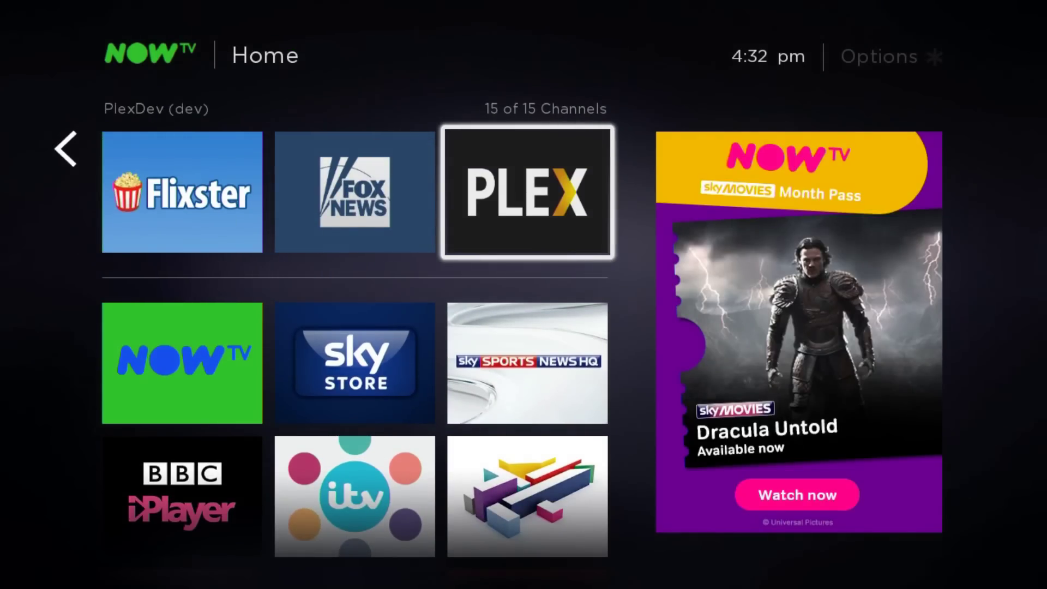